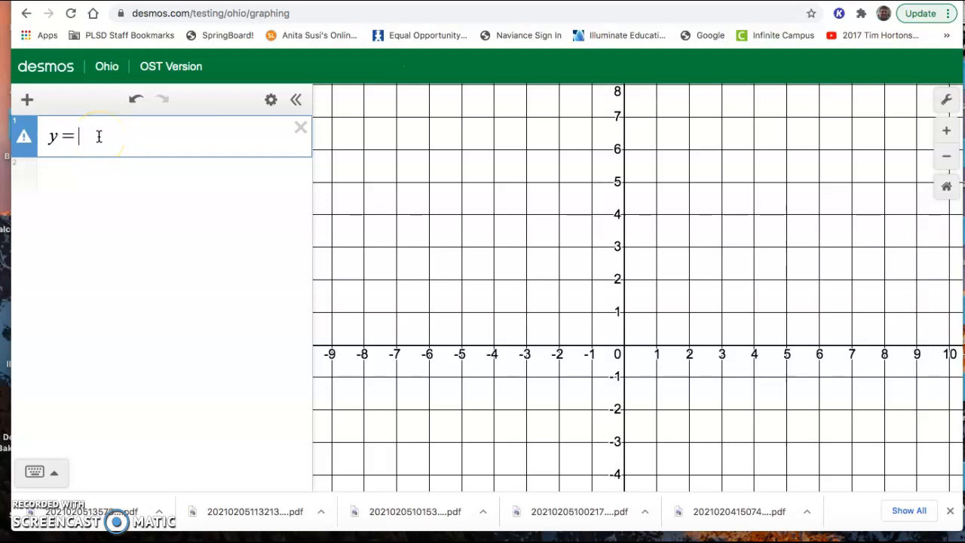
Complete the first equation as y = 3x − 6 to graph the line.
text(3)
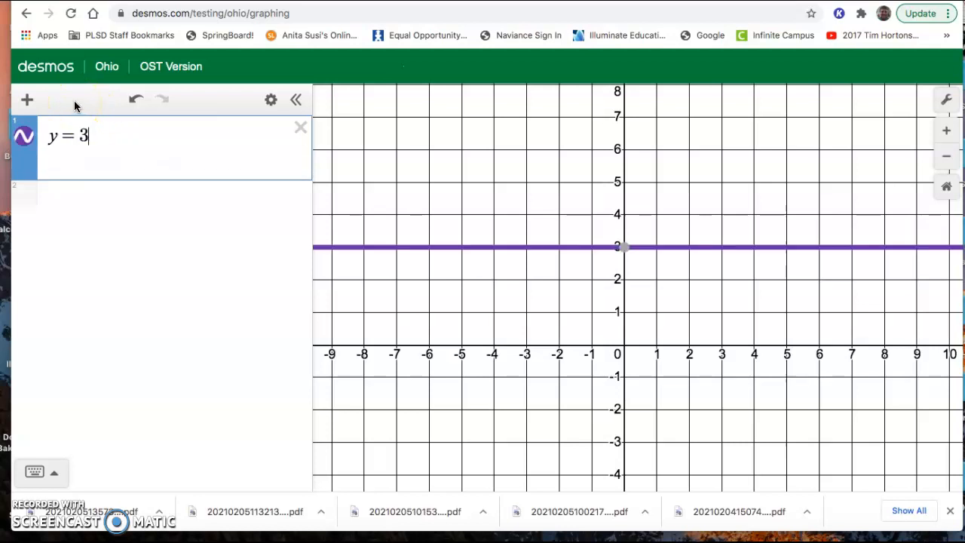
text(x-)
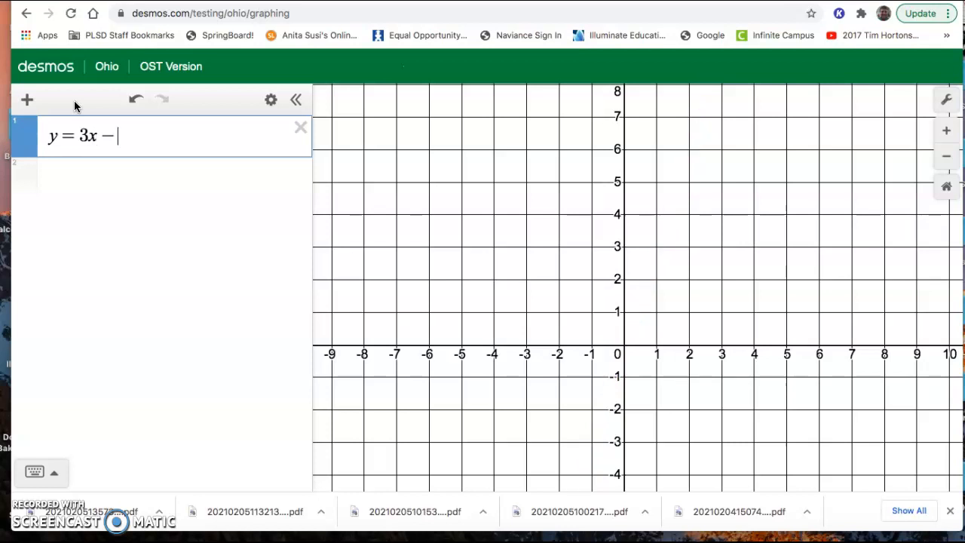
text(6)
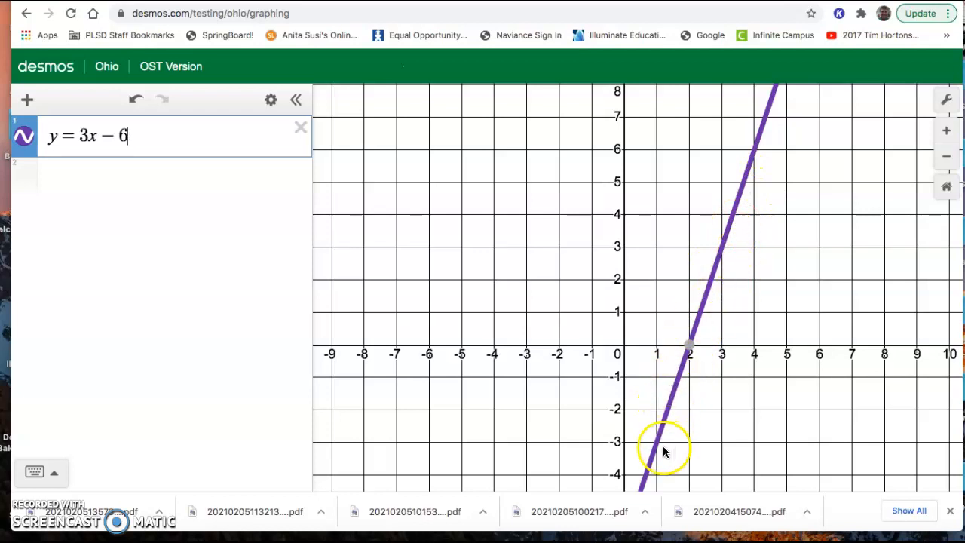
Graph the parabola y = x² − 2x + 1 as a second expression.
click(63, 168)
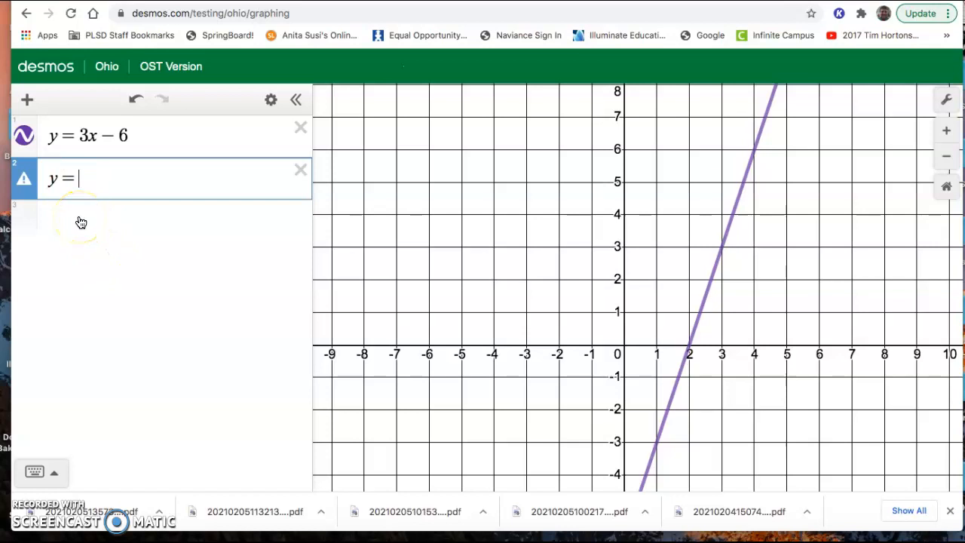
text(x^)
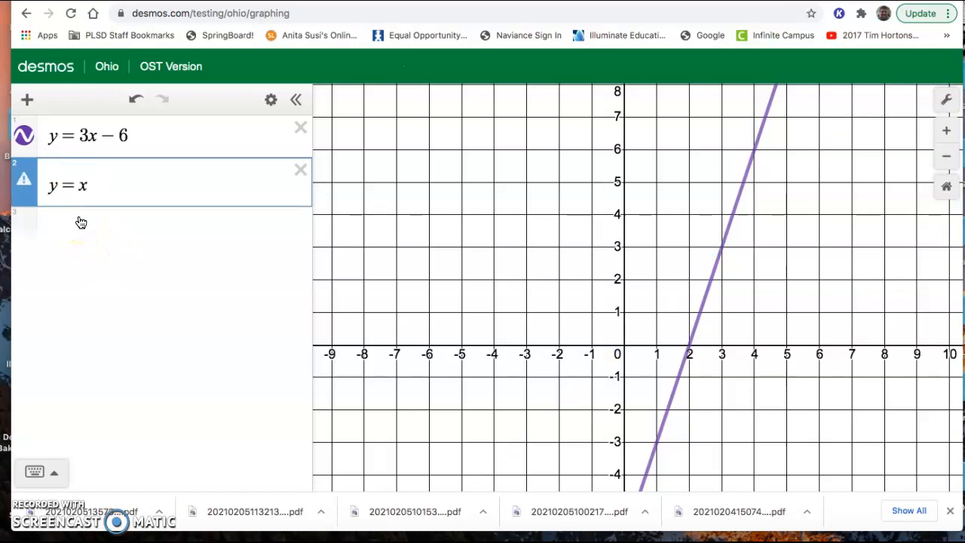
text(2)
key(Right)
text(-2x+1)
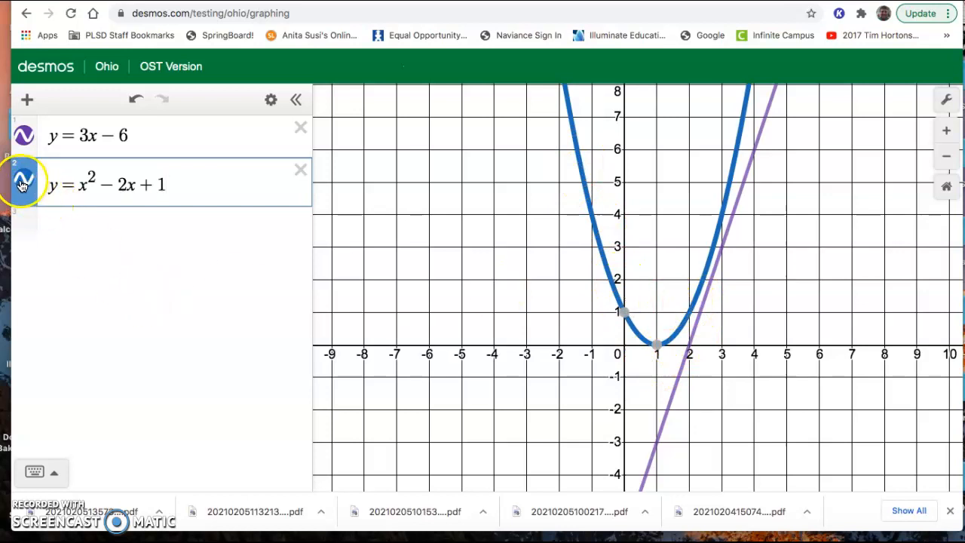
Hide the line y = 3x − 6 and delete its expression from the list.
click(25, 140)
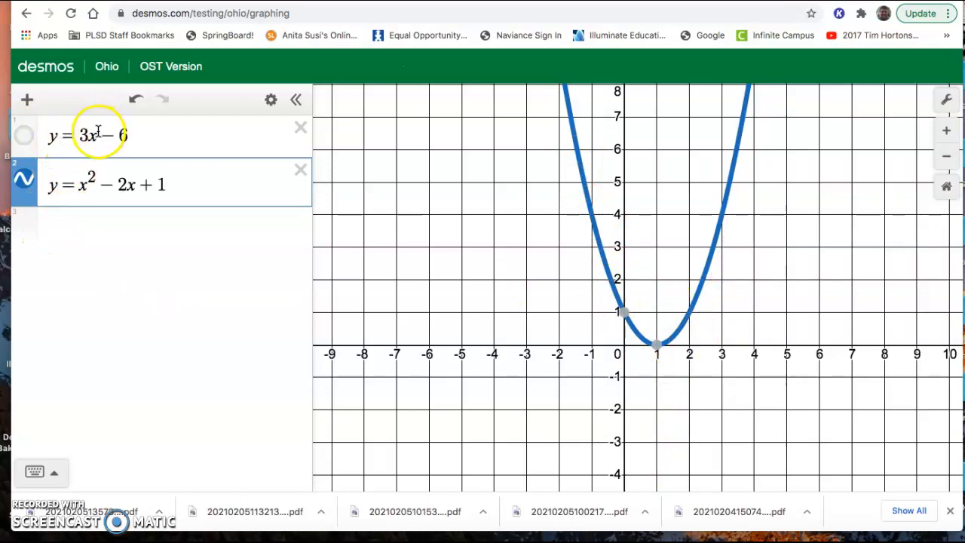
click(300, 129)
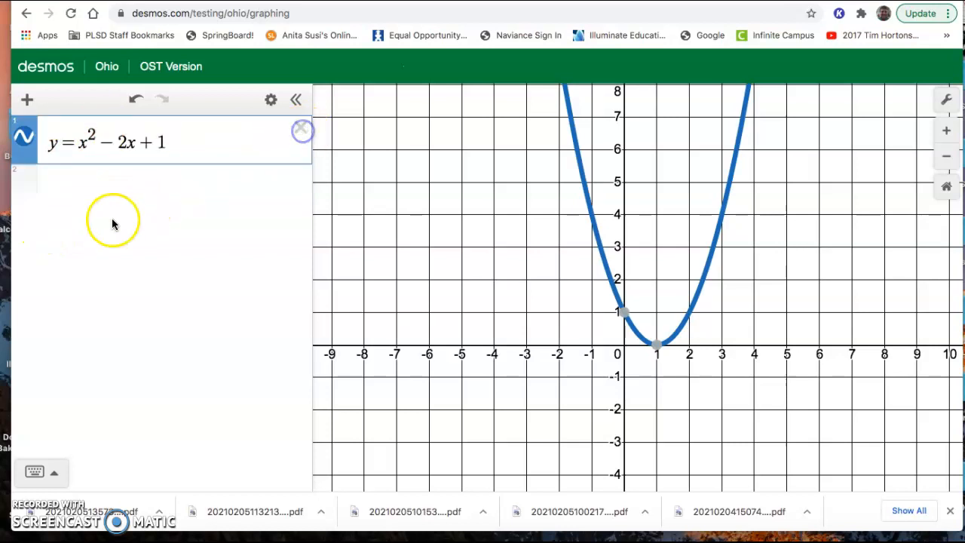
Graph a second parabola, y = −0.25x² − 2x − 5, below the first quadratic.
click(69, 183)
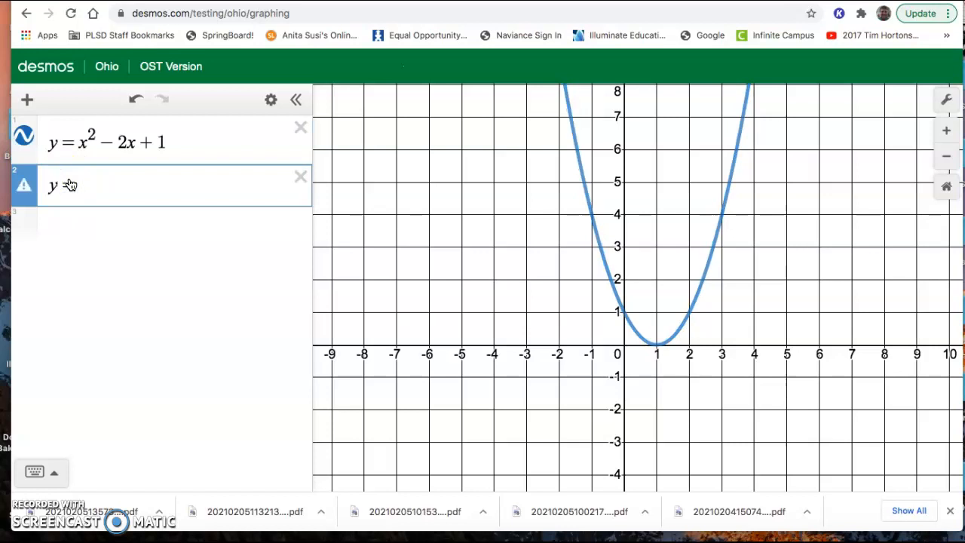
text(y=-0.25)
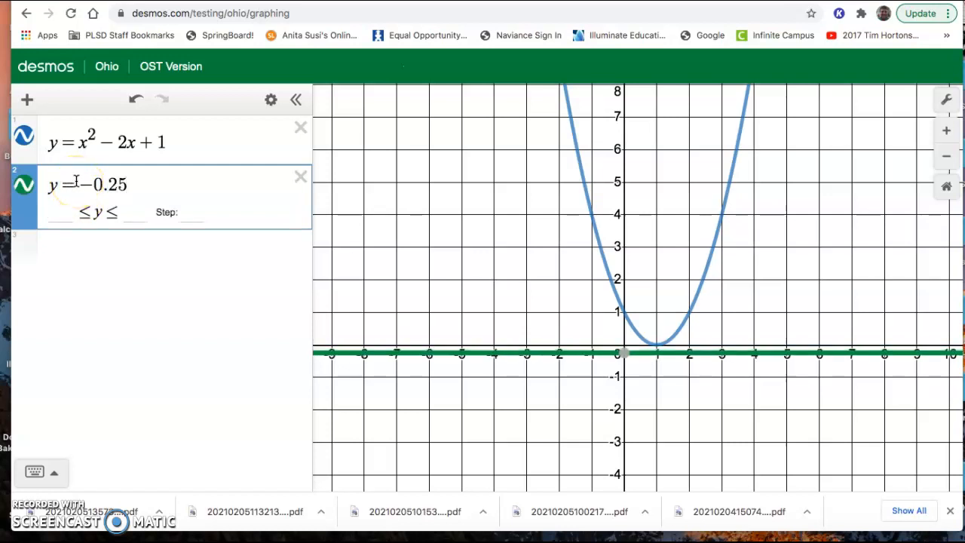
text(x^2)
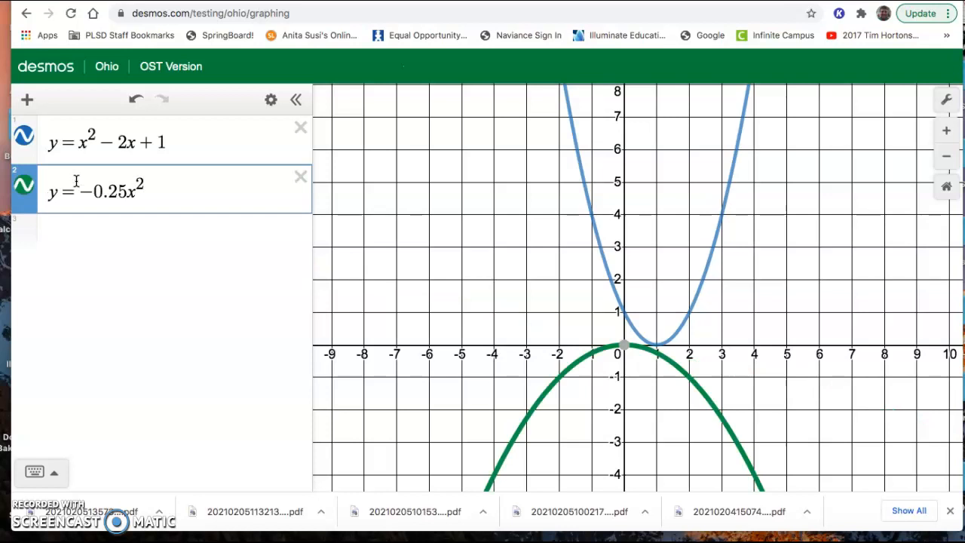
key(Right)
text(-2x)
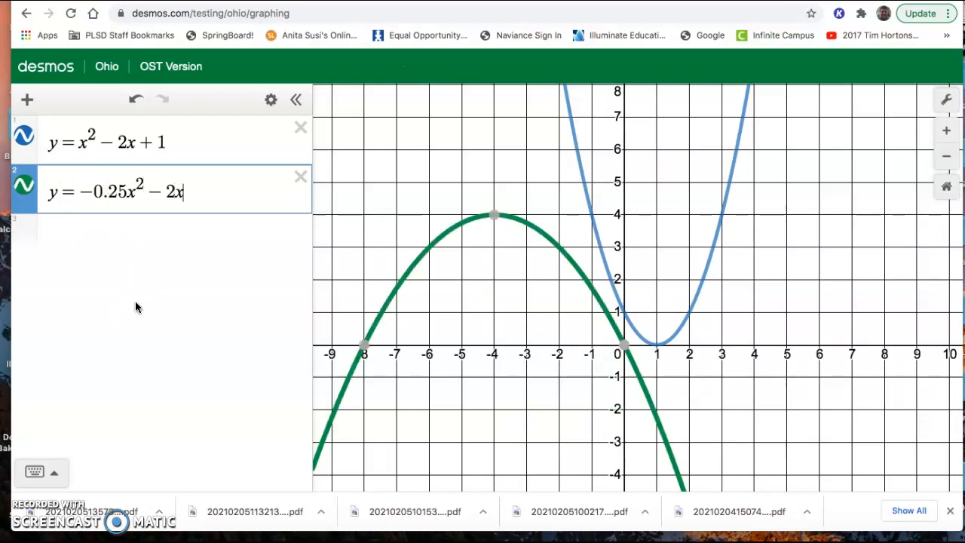
text(-4)
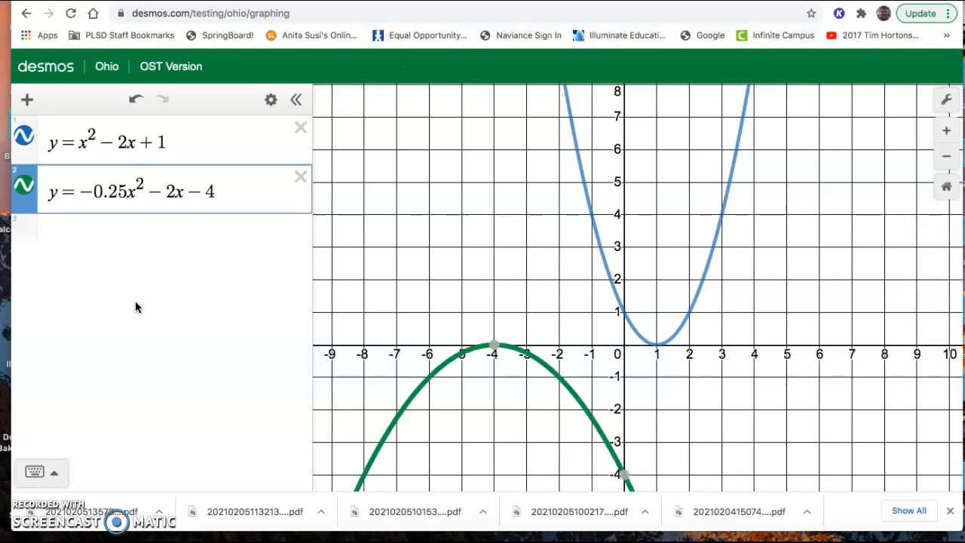
key(BackSpace)
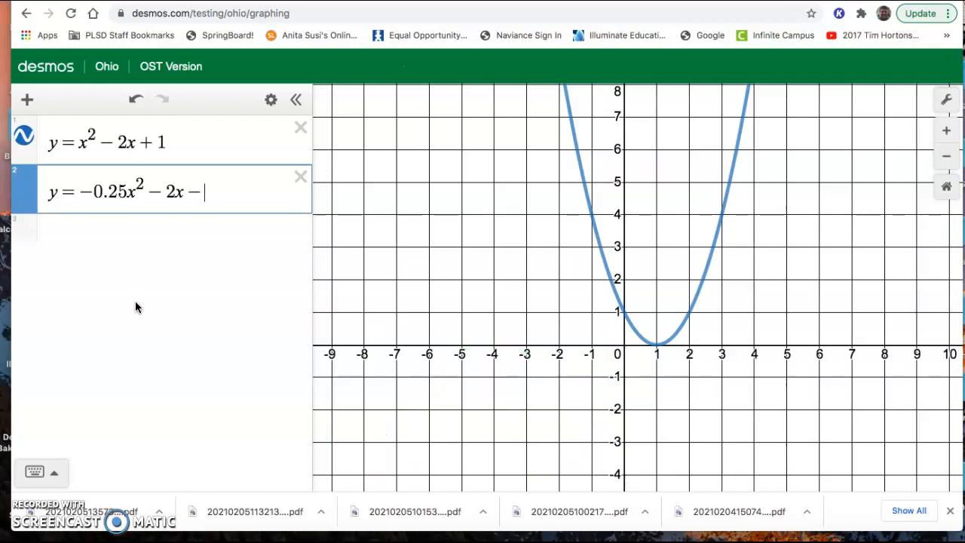
text(5)
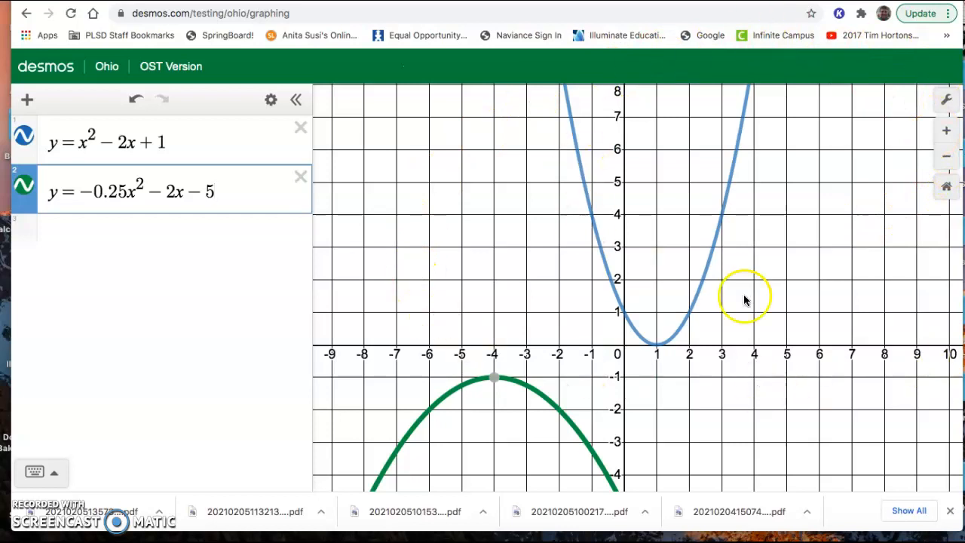
Zoom the graph out and back in to examine both parabolas at different scales.
click(945, 161)
click(944, 161)
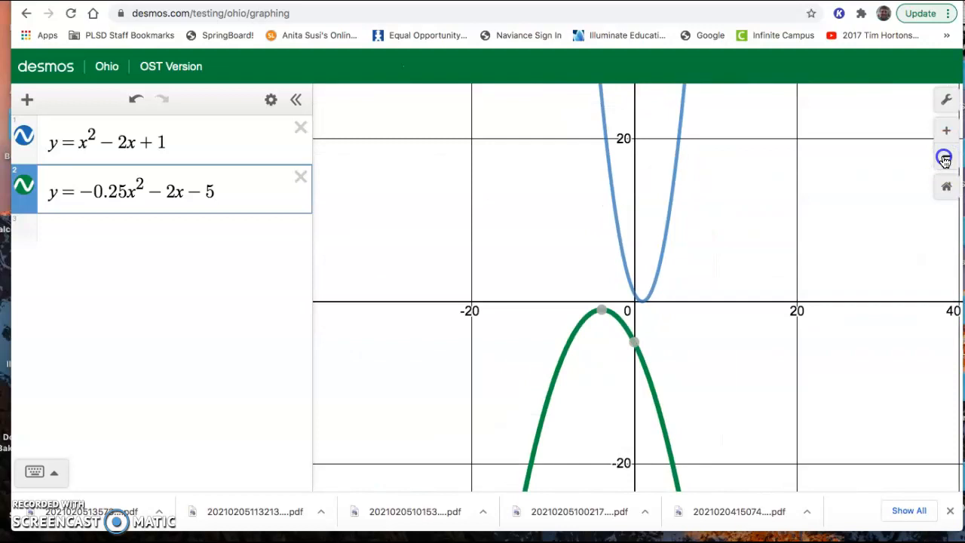
click(944, 161)
click(947, 129)
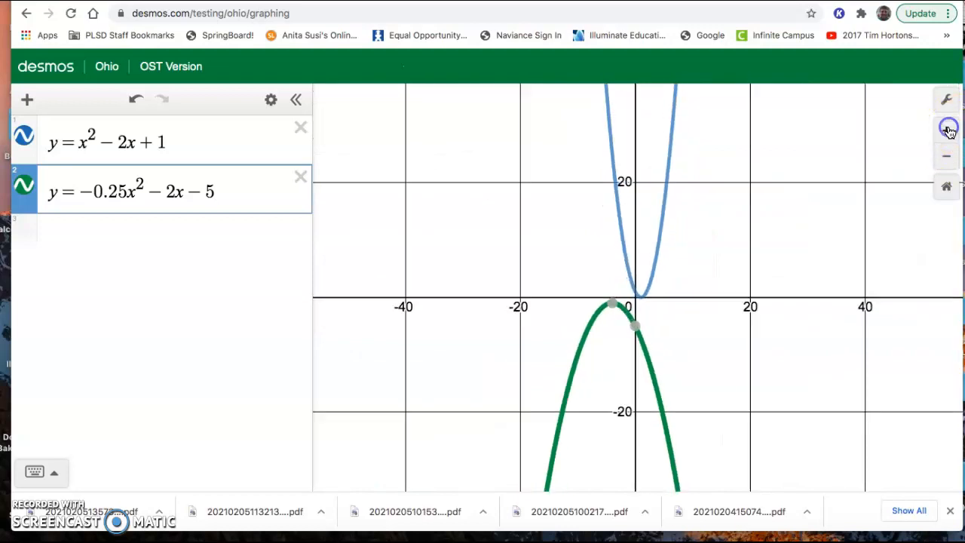
click(947, 130)
click(947, 130)
click(947, 129)
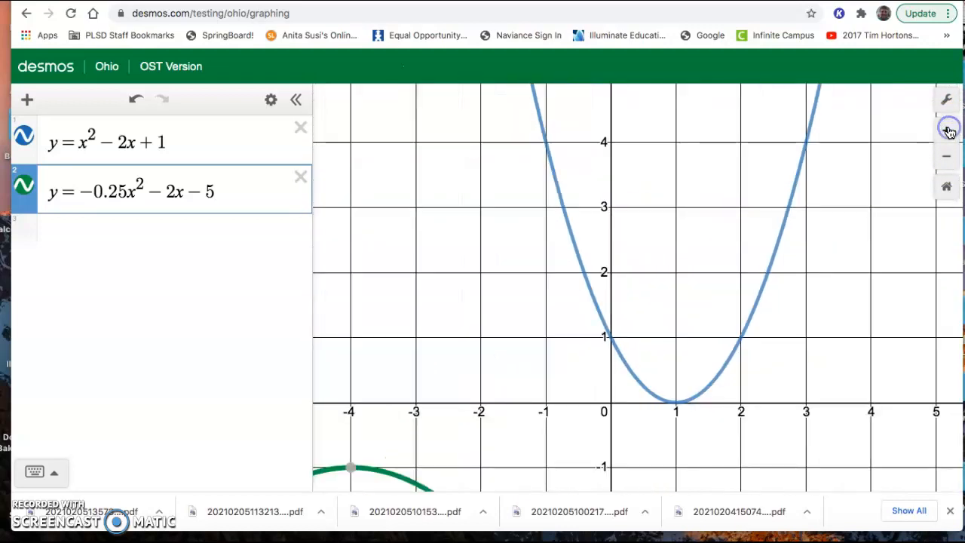
click(947, 130)
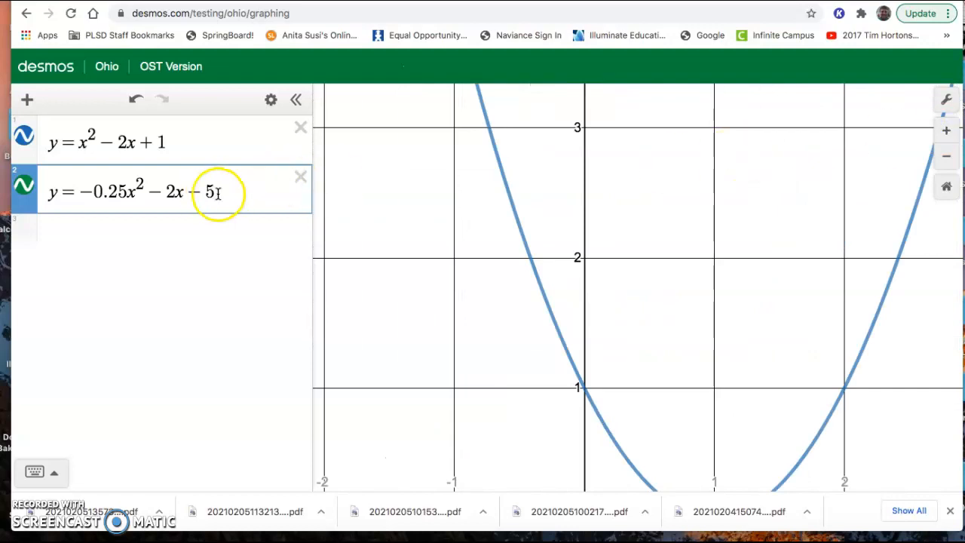
click(946, 161)
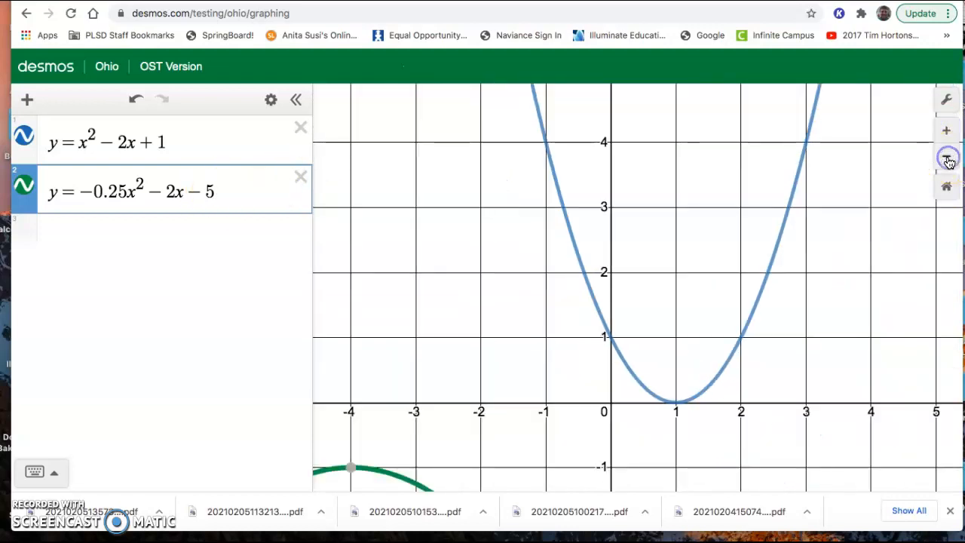
click(947, 160)
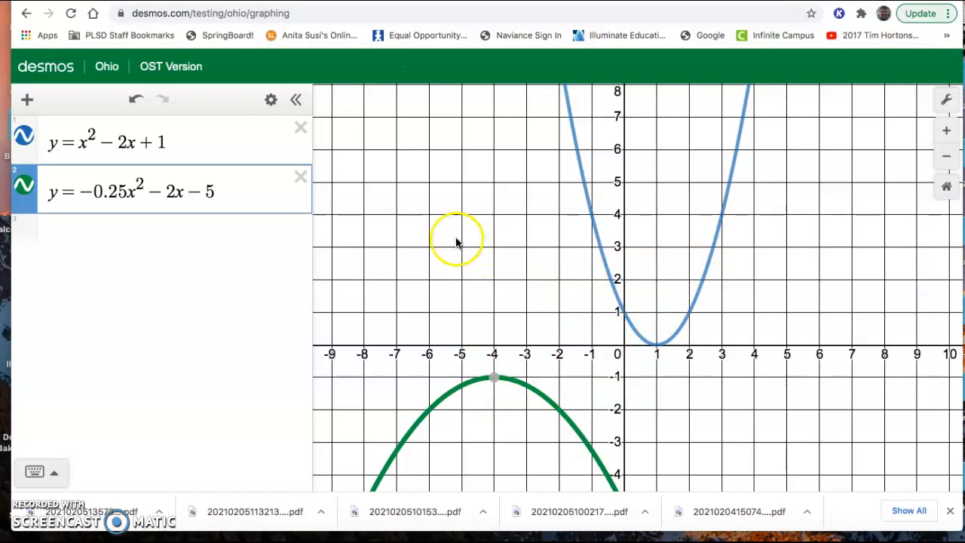
Convert y = x² − 2x + 1 into a table of values and set its last x-value to 5.
click(271, 100)
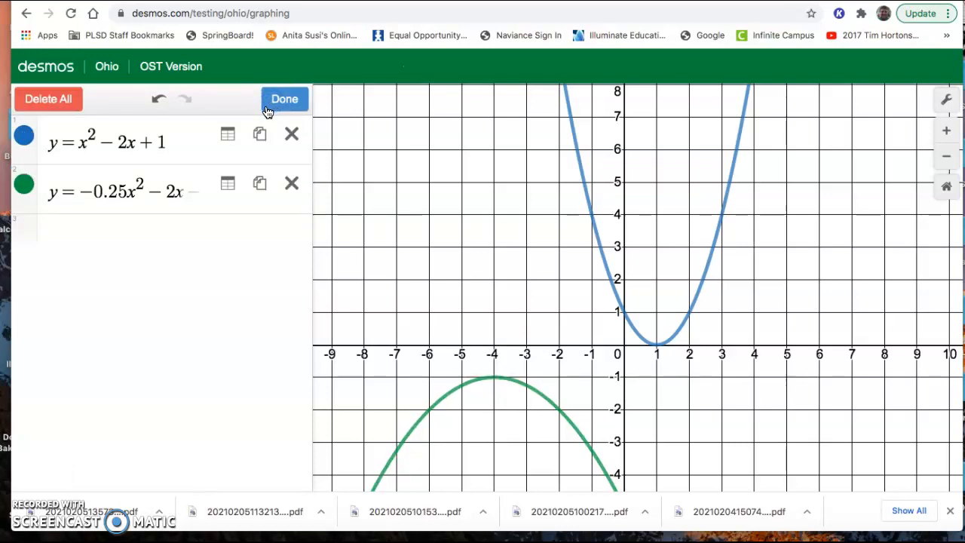
click(228, 138)
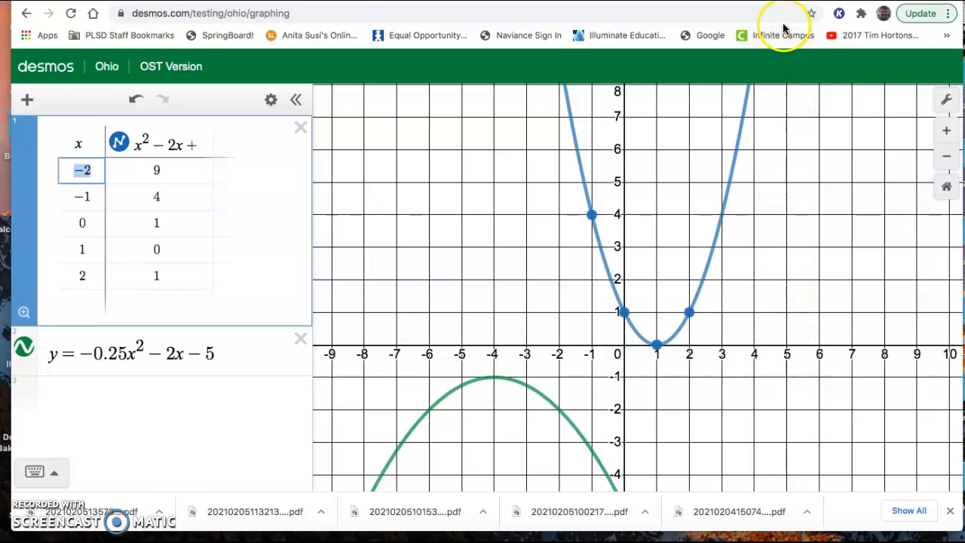
click(83, 276)
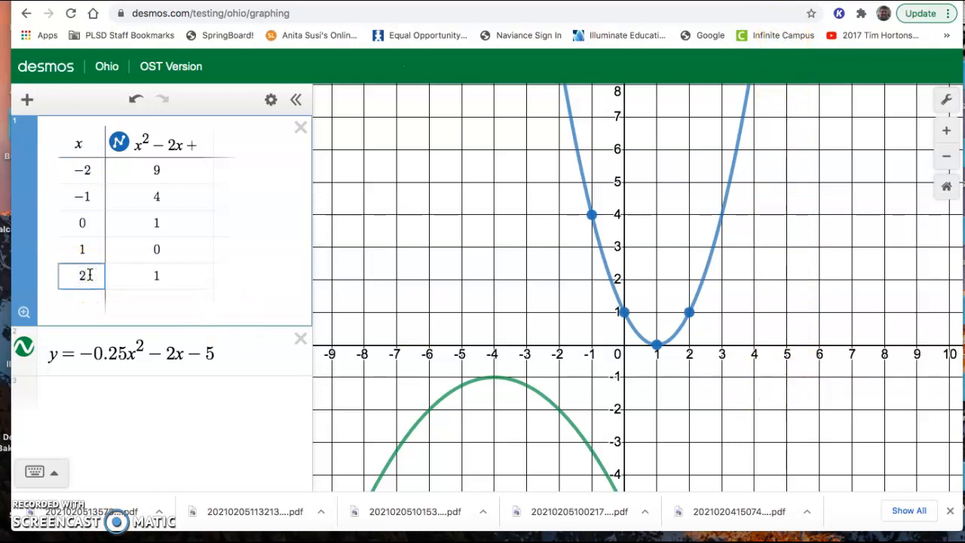
text(5)
Delete the value table of x² − 2x + 1 and leave the list's edit mode.
click(271, 101)
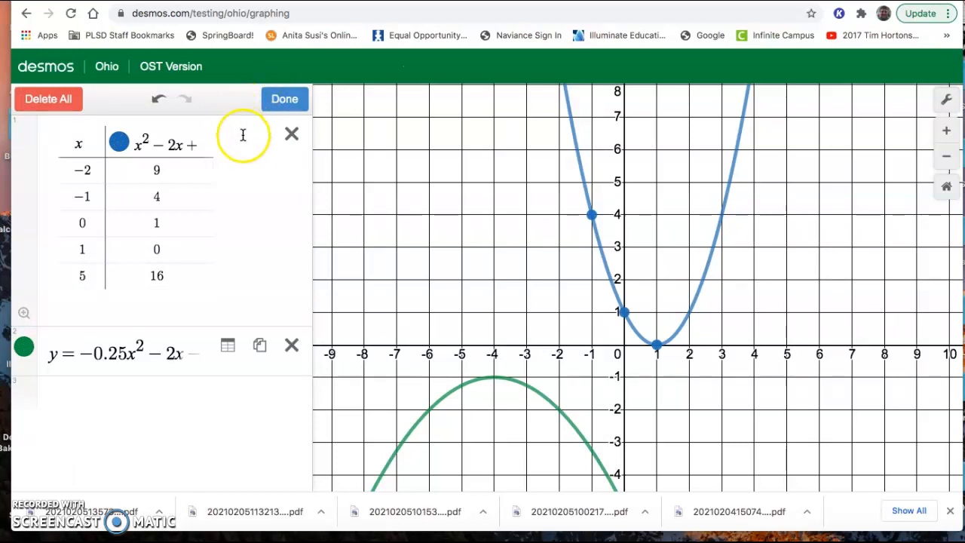
click(291, 136)
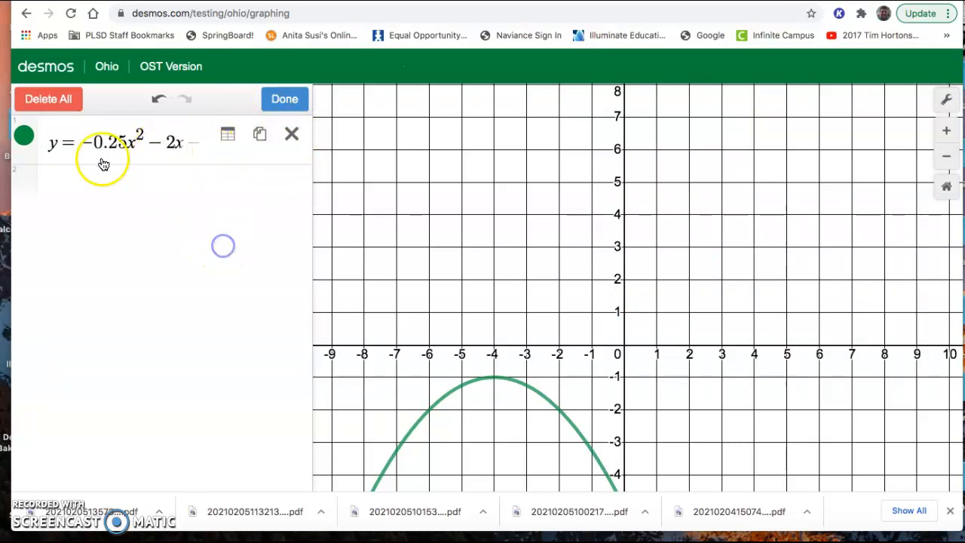
click(53, 142)
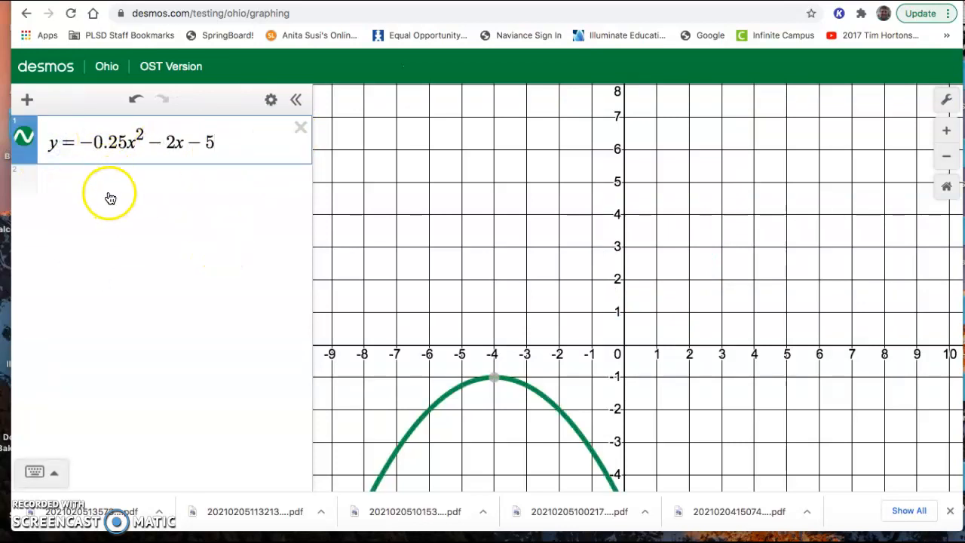
Convert the remaining equation y = −0.25x² − 2x − 5 into a table of values.
click(270, 100)
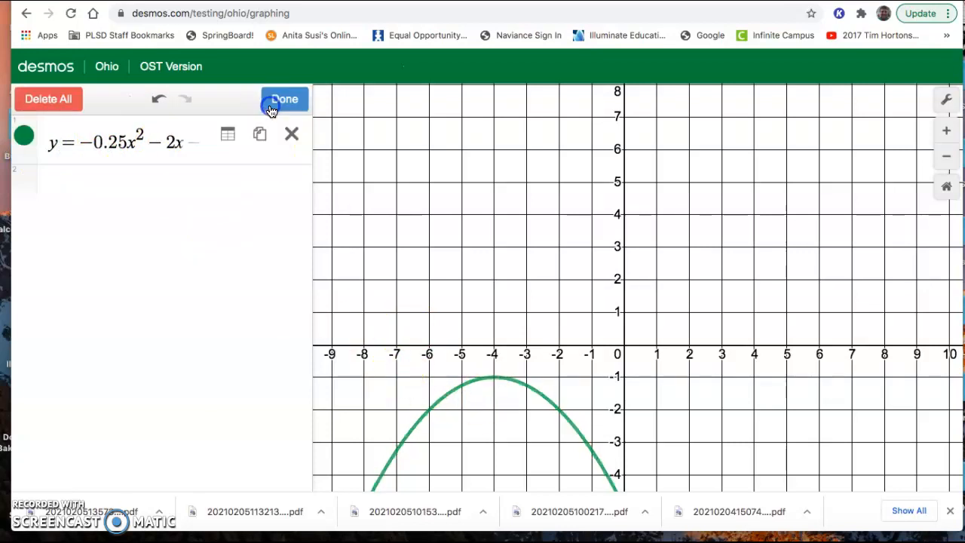
click(227, 134)
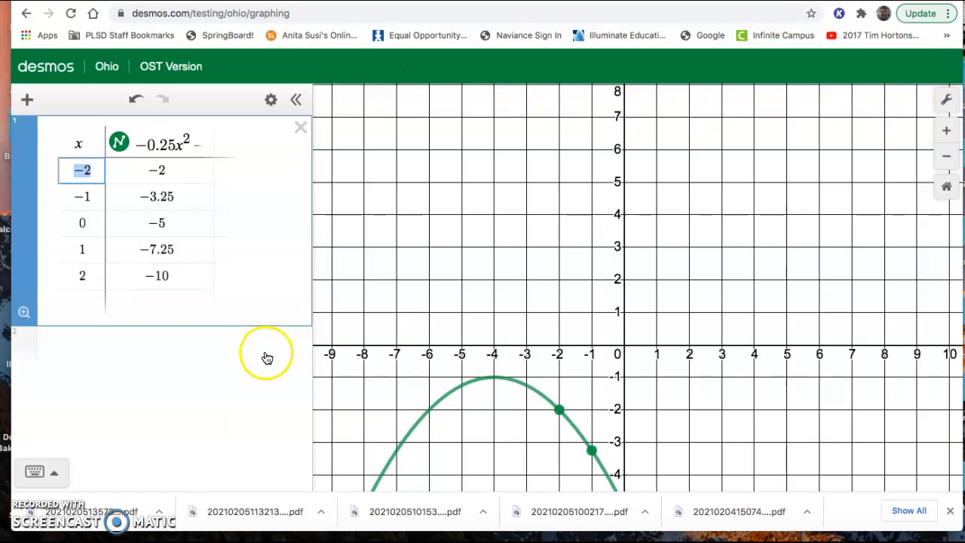
mouse_move(497, 388)
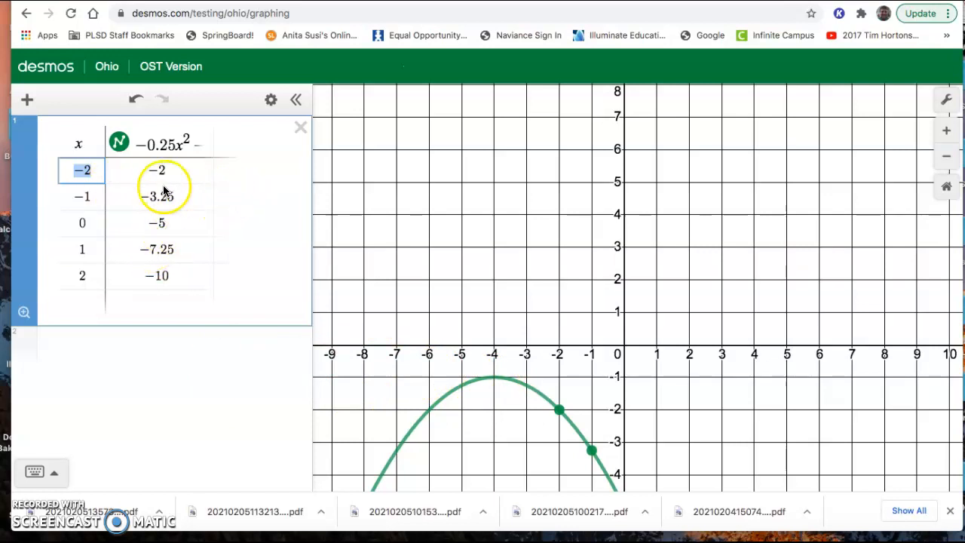
click(143, 436)
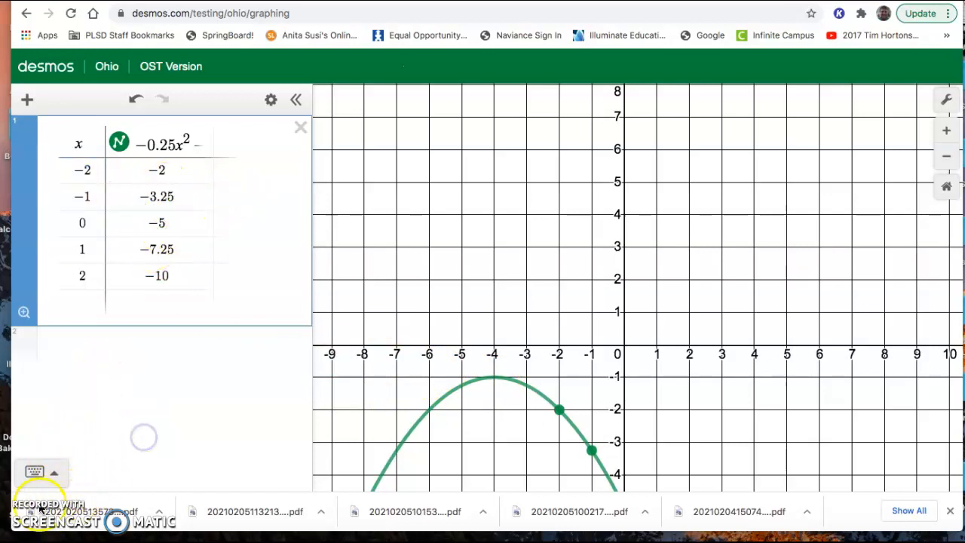